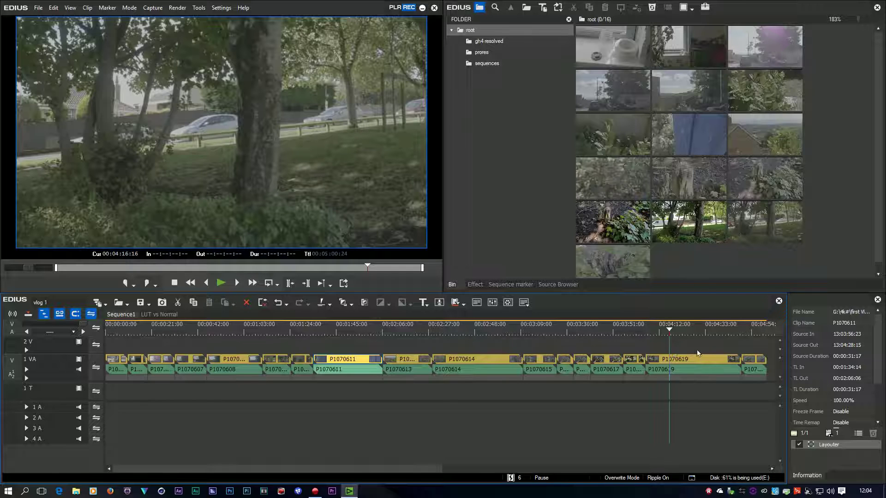
- Move the playhead to frame 00:04:20:16 of the V-Log tree-and-road footage
click(678, 328)
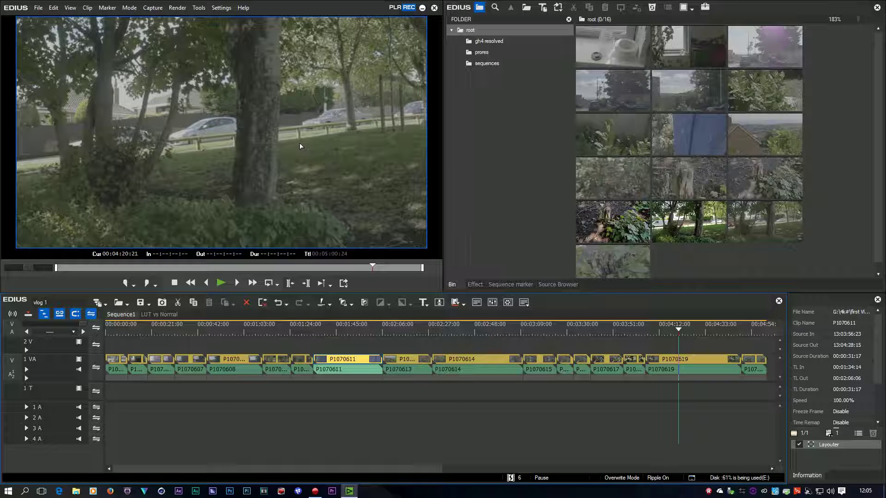
click(680, 327)
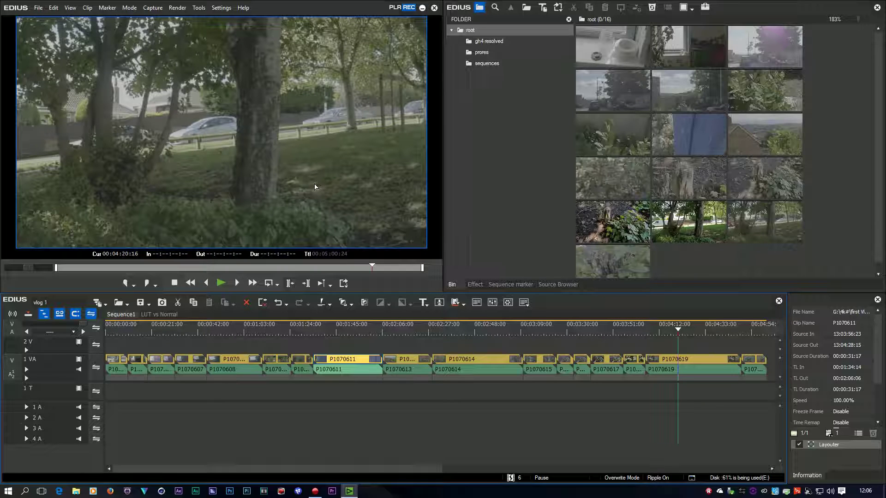
- Show the VideoFilters › Color Correction list with 3-Way Color Correction and YUV Curve
click(476, 285)
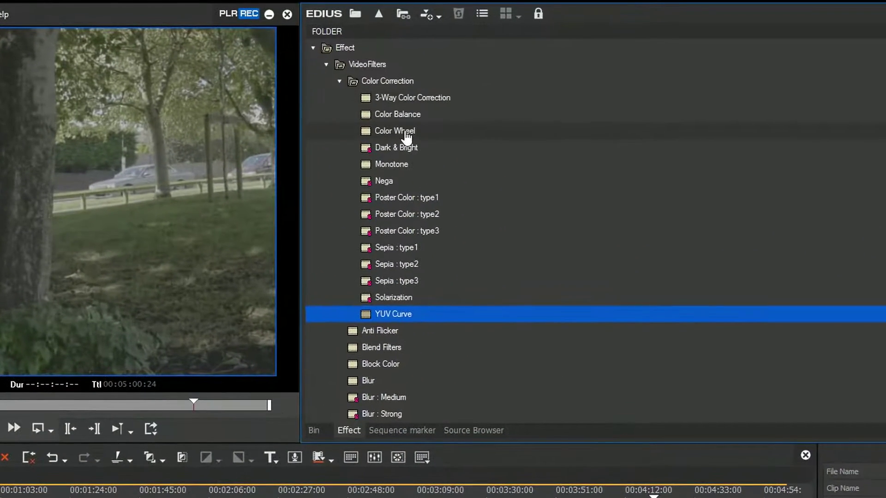
click(401, 98)
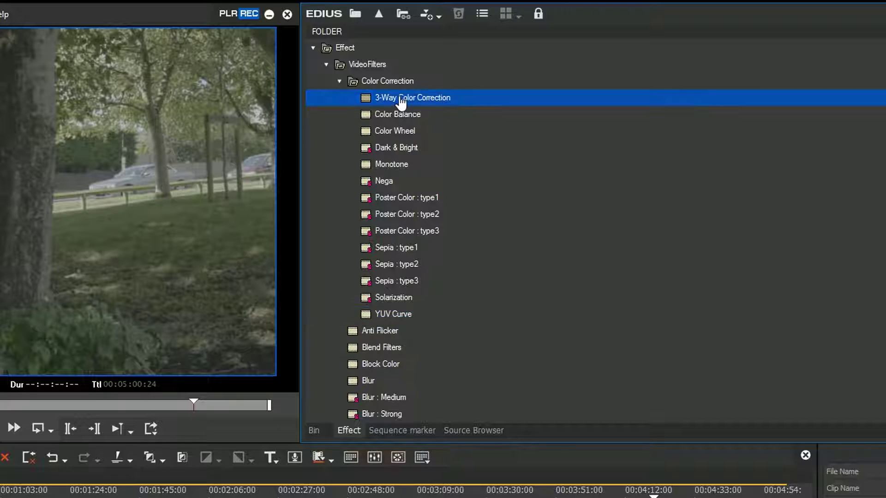
click(406, 314)
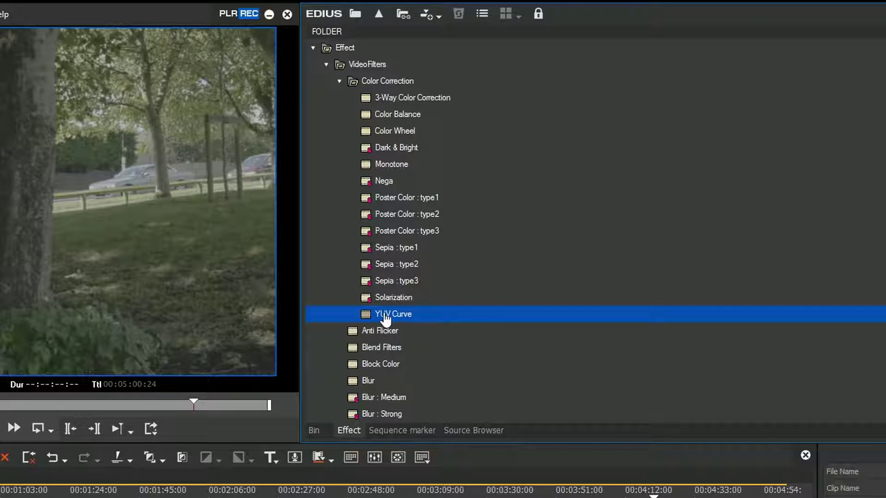
mouse_move(385, 318)
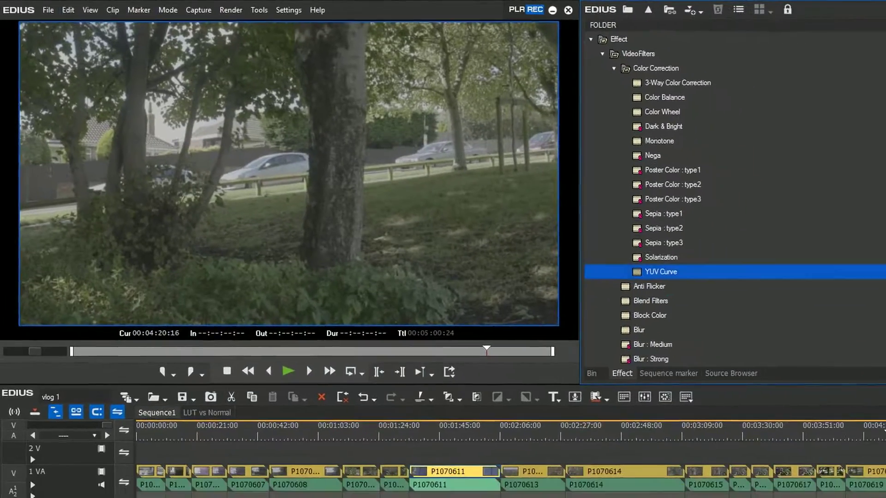
- Apply YUV Curve to clip P1070619, open its dialog, and try moving the white and black points
drag(661, 272, 867, 480)
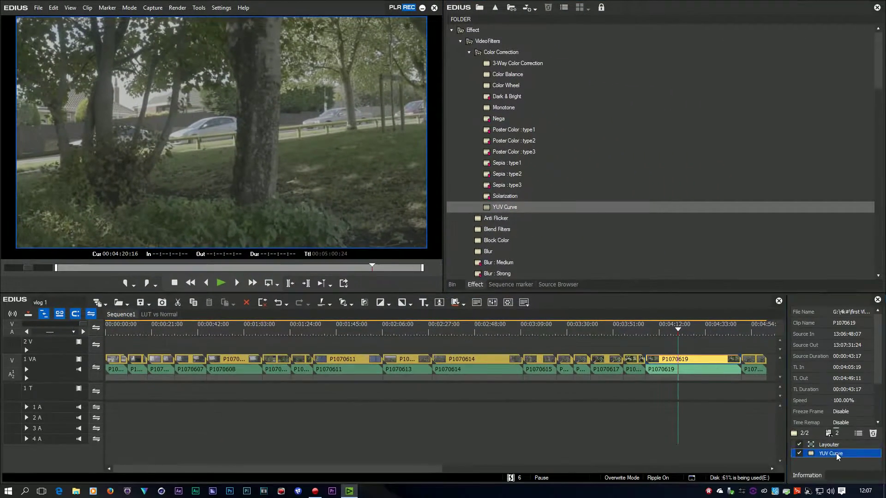
double_click(836, 453)
drag(472, 178, 674, 165)
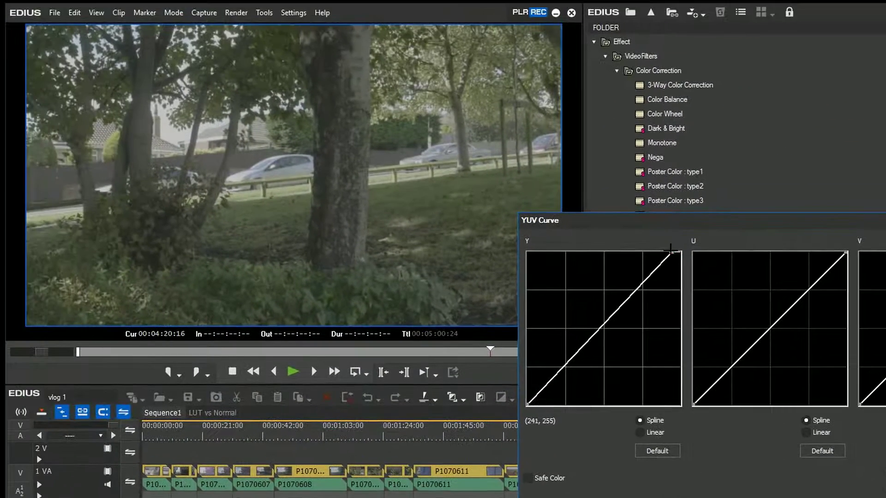
drag(670, 251, 697, 237)
drag(529, 406, 496, 421)
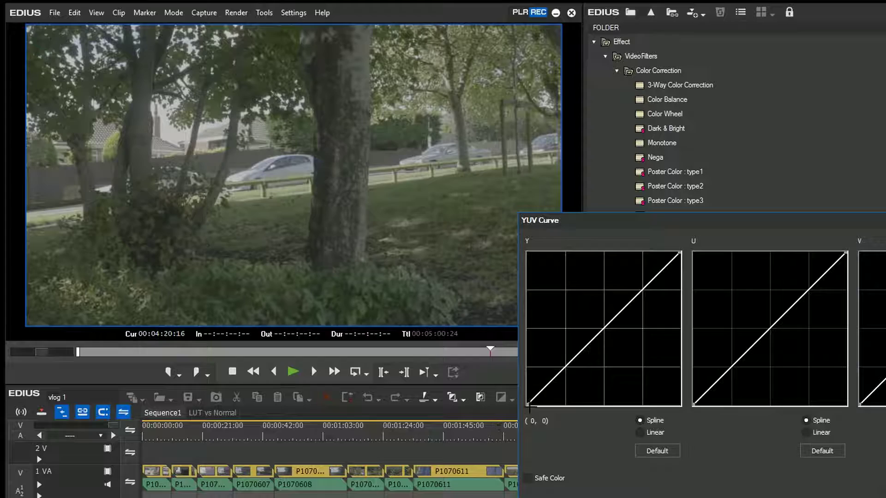
- Push the Y curve's black point to 77 and drag an added upper point to full white
drag(527, 406, 542, 408)
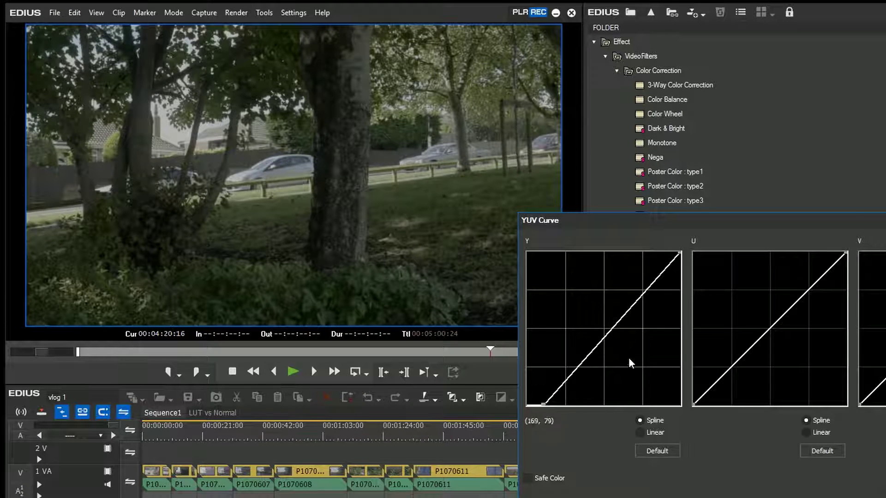
click(642, 294)
drag(641, 294, 649, 252)
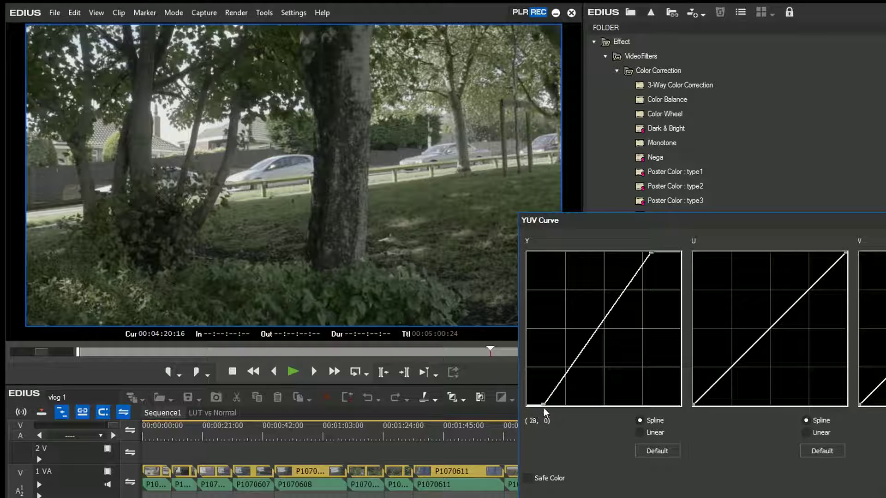
drag(543, 404, 547, 426)
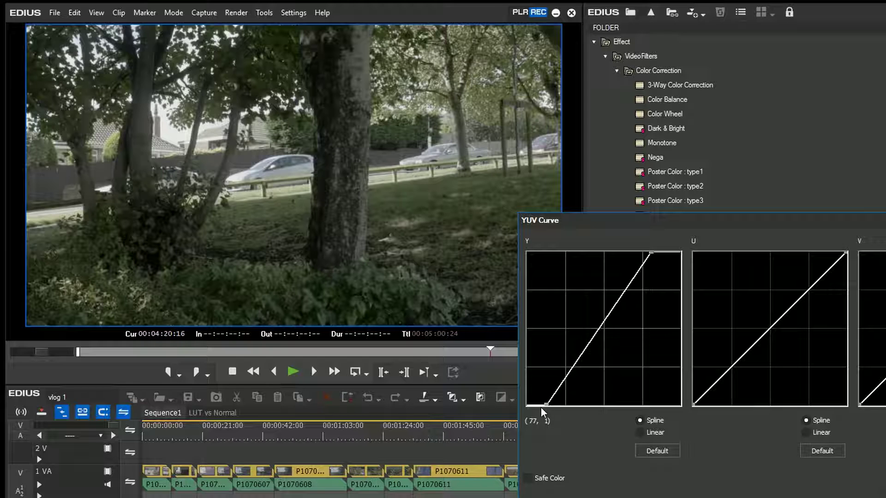
drag(641, 223, 685, 231)
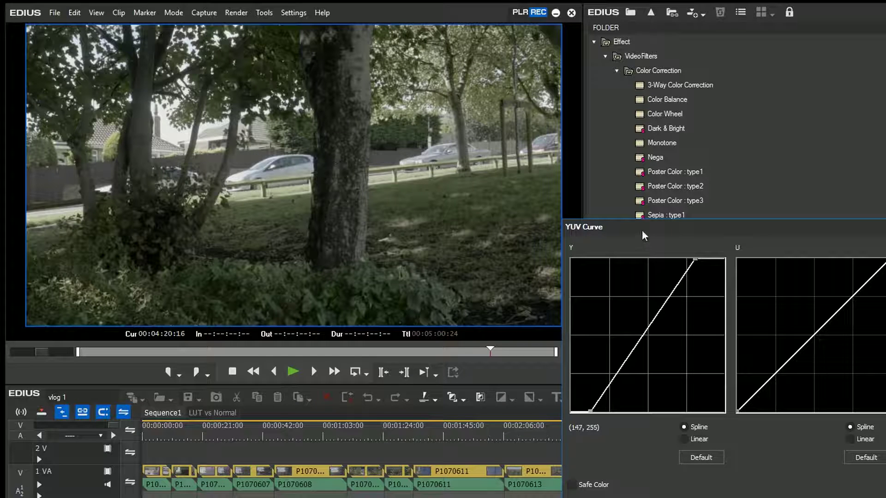
- Move the curve dialog aside and display the Vector Scope/Waveform window
drag(642, 231, 804, 218)
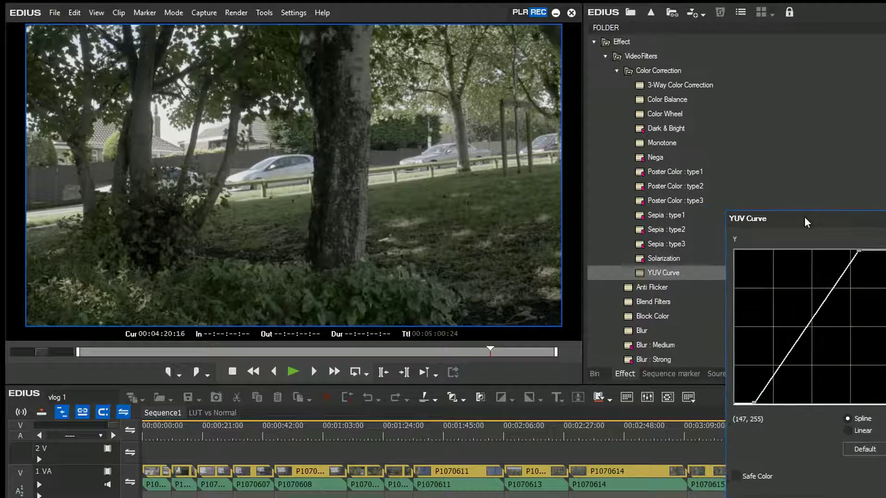
click(668, 398)
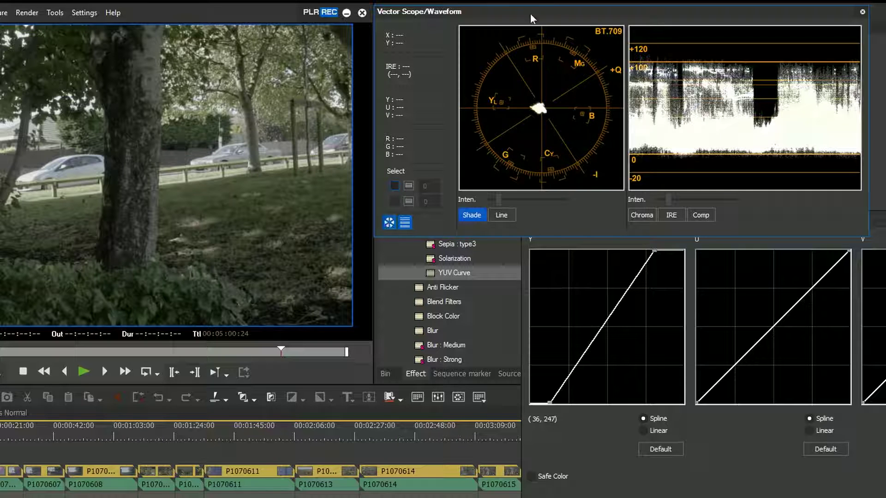
- Show only the waveform and reset the Y curve to its straight default line
click(389, 221)
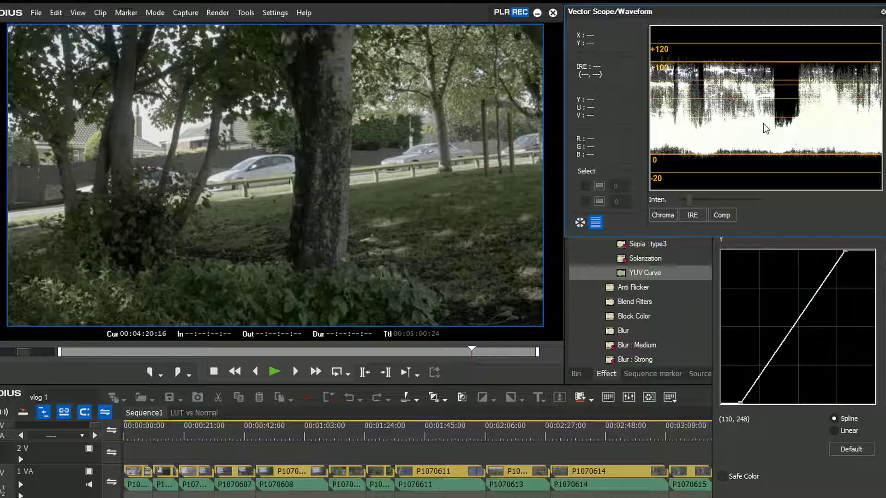
click(846, 450)
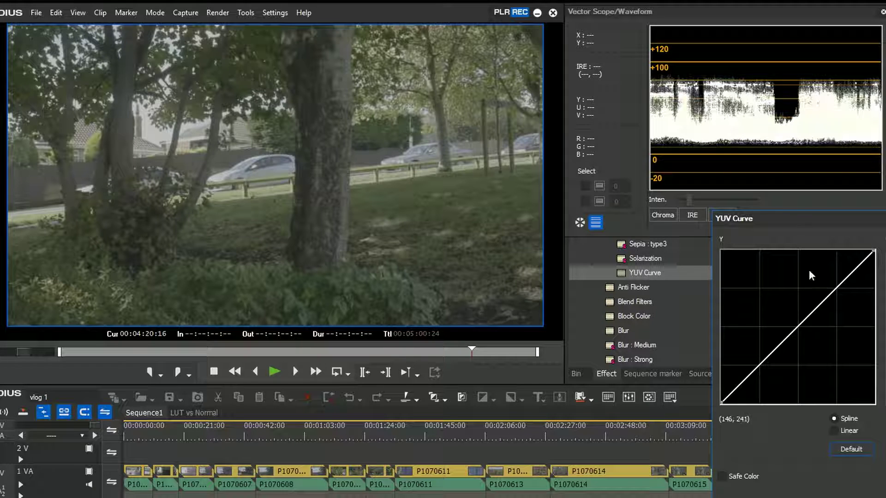
- Add a black point on the Y curve, raise it, and pull the white point in
click(727, 403)
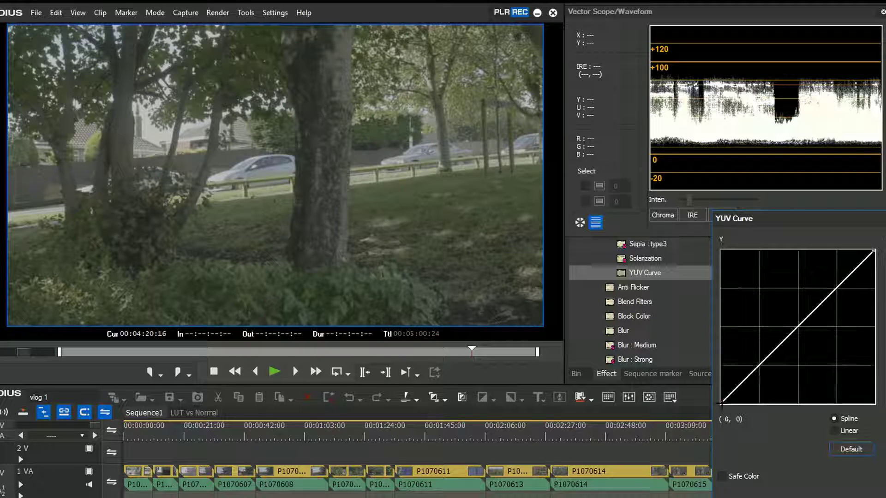
drag(726, 404, 791, 396)
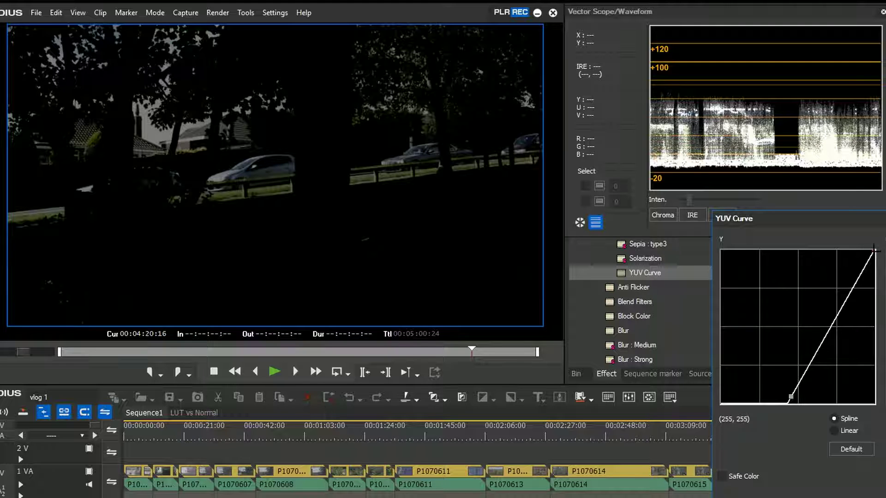
drag(874, 249, 813, 251)
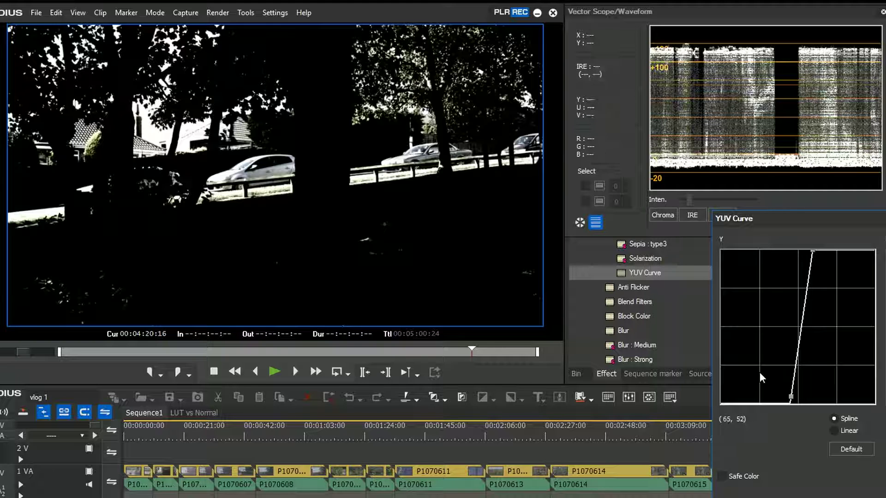
- Reset the Y curve, then redo it with a raised black point and lowered white point
click(851, 447)
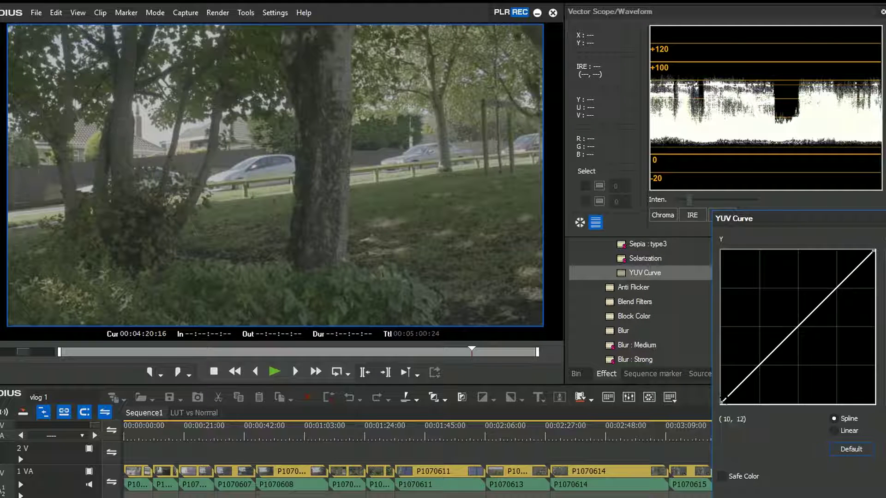
drag(723, 400, 743, 403)
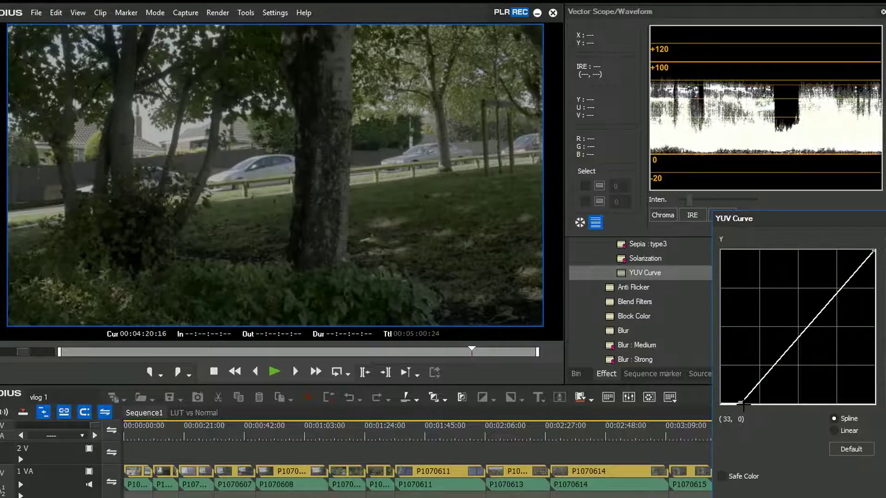
drag(872, 250, 841, 248)
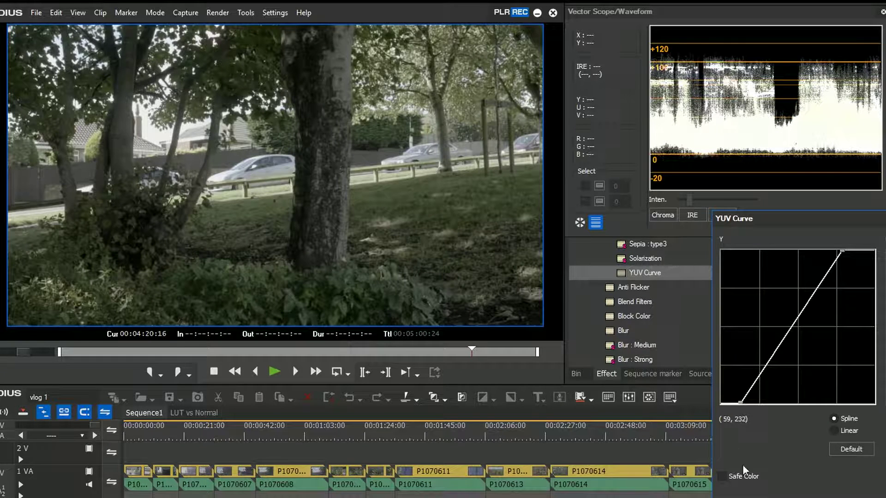
drag(740, 403, 743, 402)
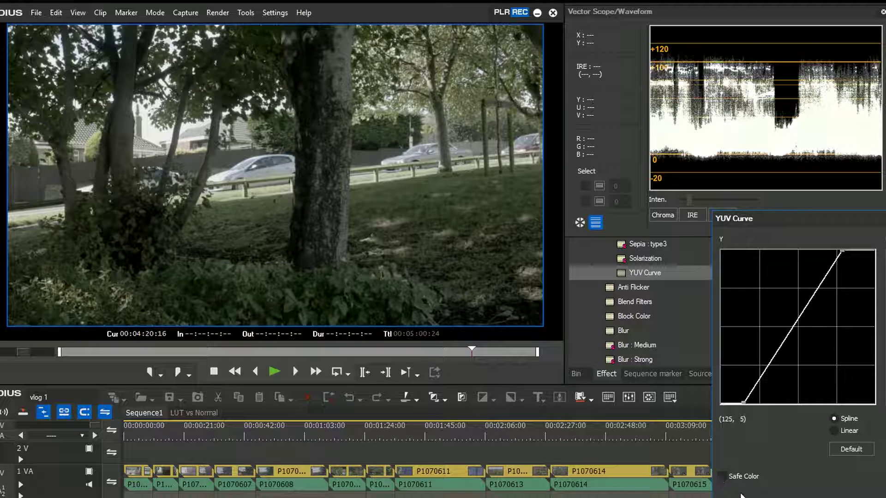
- Enable Safe Color on the YUV curve and settle the black point near 38
click(721, 477)
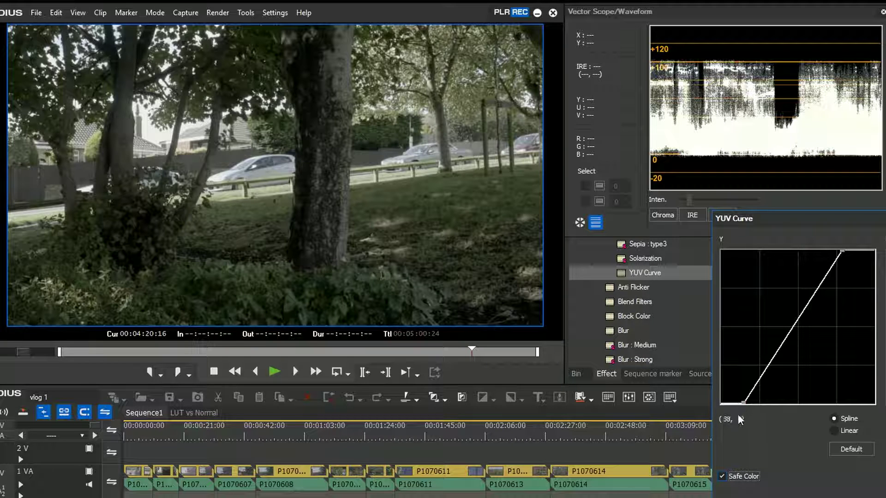
drag(743, 402, 773, 399)
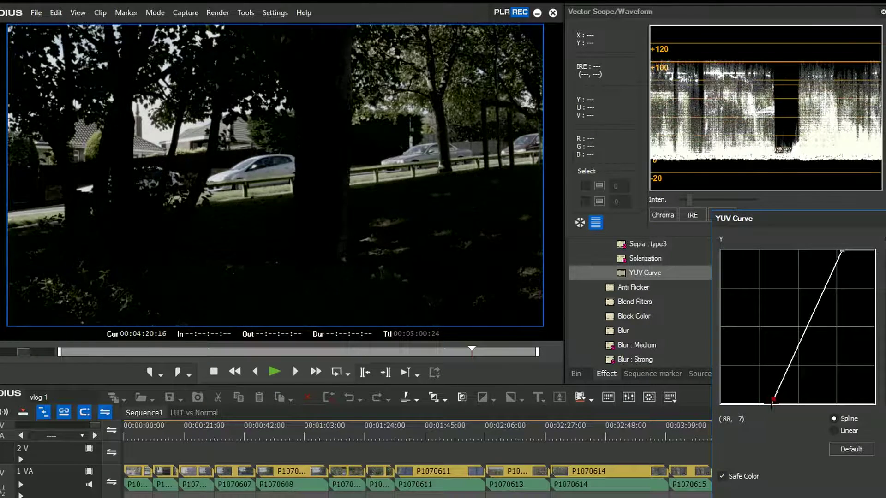
click(722, 476)
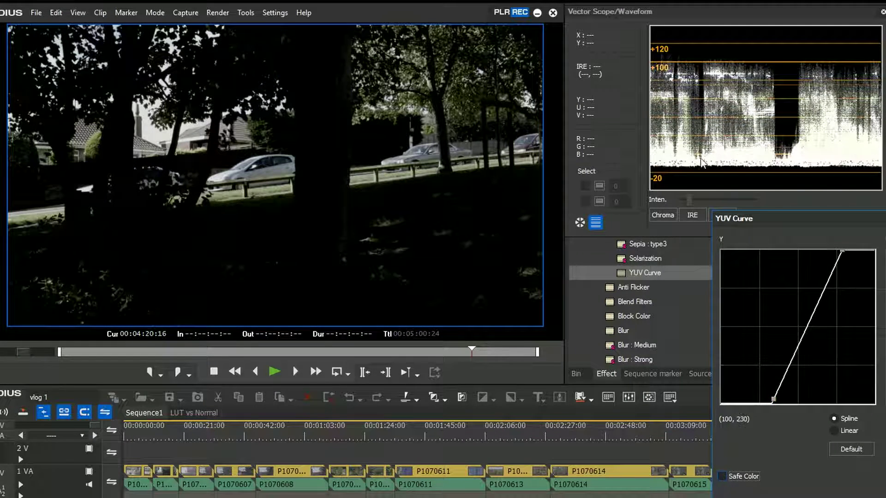
click(722, 477)
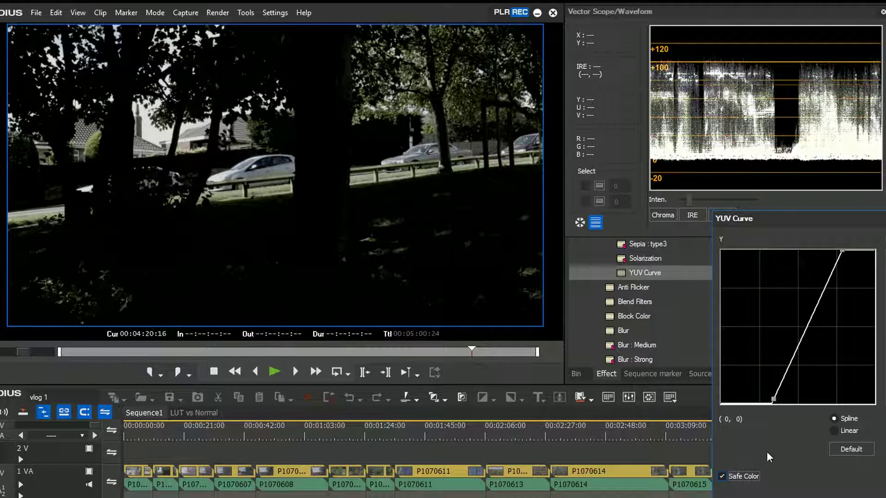
drag(773, 399, 743, 403)
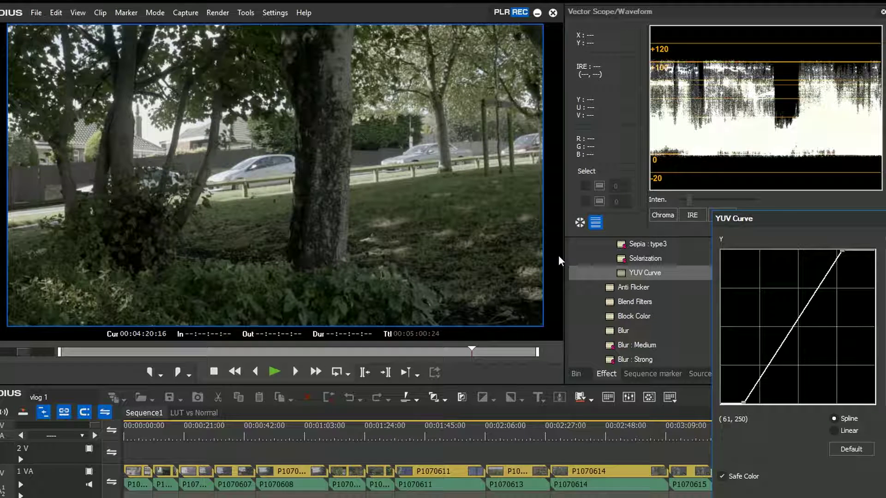
- Close the curve settings and place 3-Way Color Correction below YUV Curve on P1070619
key(Return)
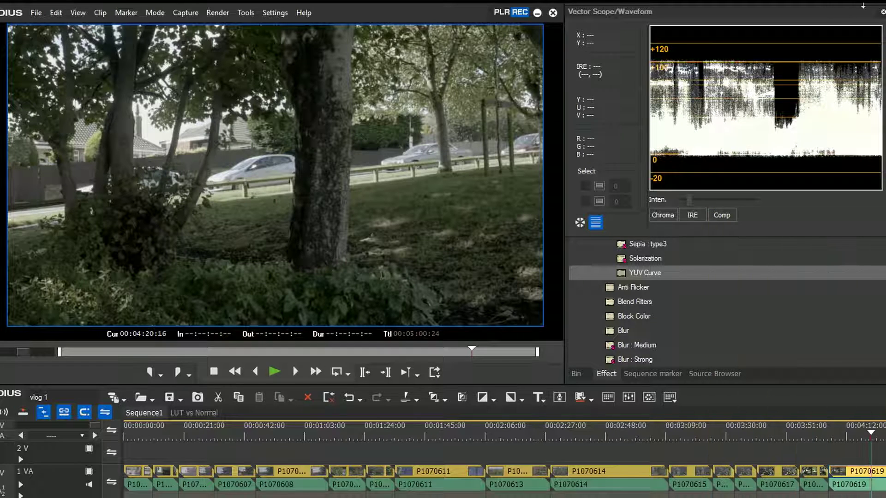
click(883, 11)
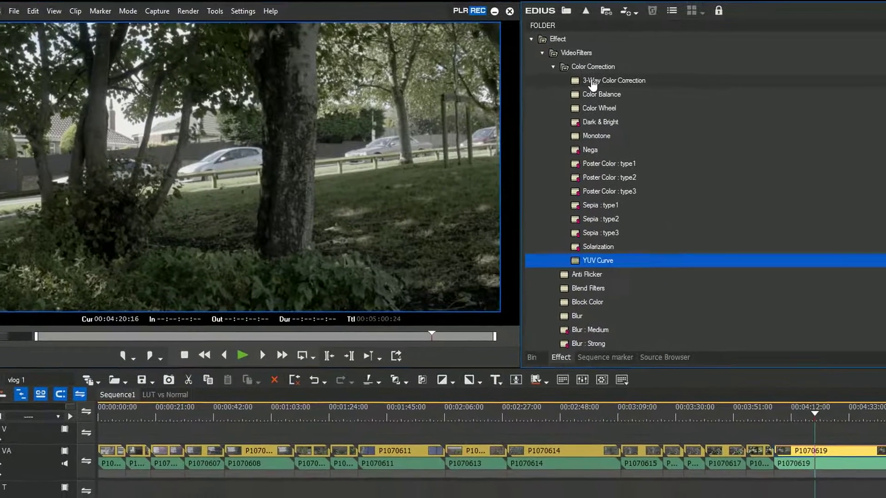
drag(661, 84, 797, 266)
drag(694, 240, 840, 495)
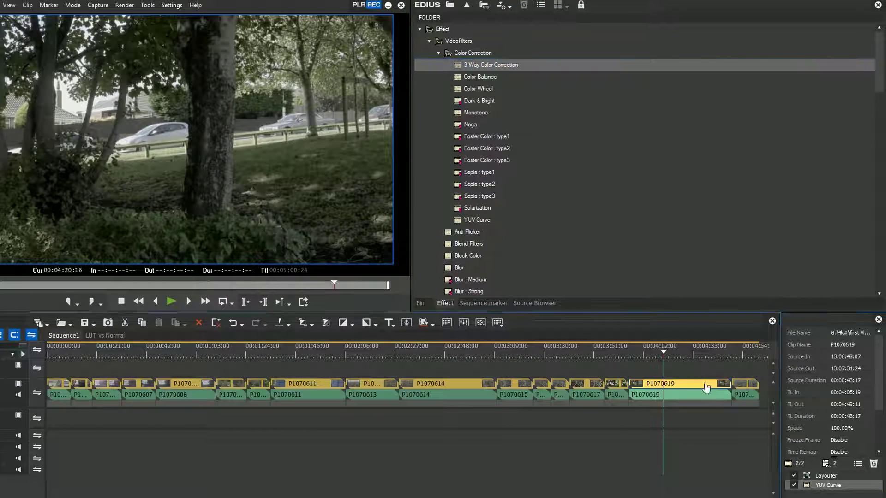
- Open the 3-Way Color Correction settings and narrow them to uncover the preview
double_click(839, 495)
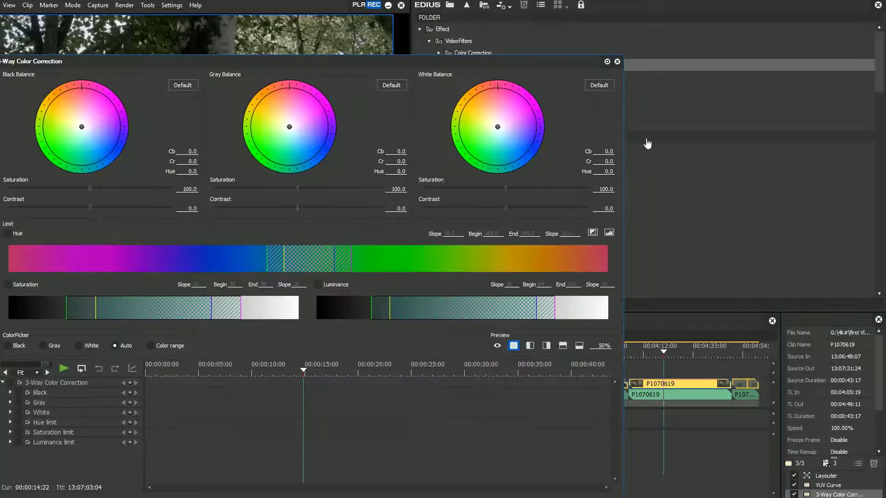
drag(391, 62, 655, 69)
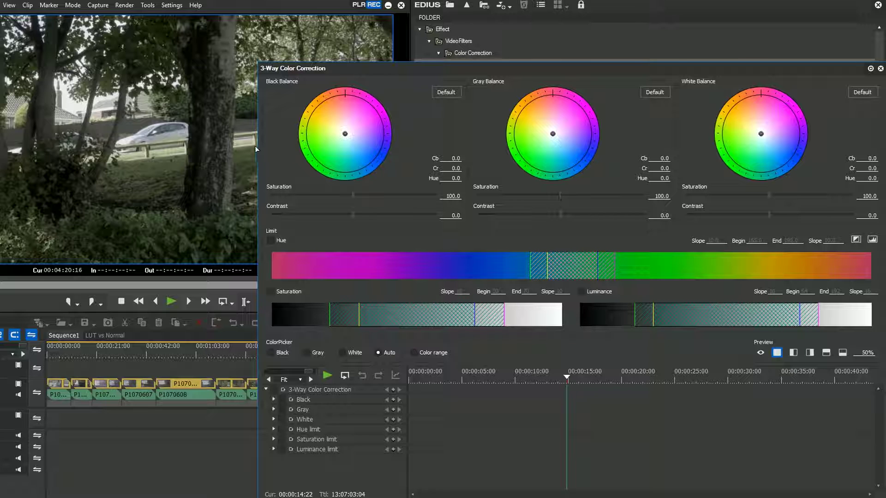
drag(257, 146, 401, 156)
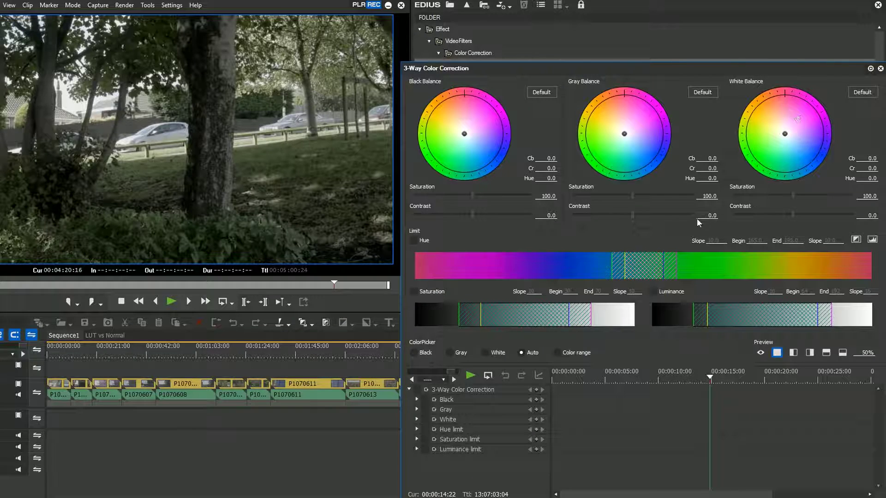
- Raise Gray and Black Balance saturation, keeping White Balance saturation near 100
drag(633, 195, 692, 195)
mouse_move(473, 195)
mouse_down()
mouse_move(532, 198)
mouse_move(472, 195)
mouse_up()
drag(793, 193, 839, 202)
drag(845, 190, 792, 193)
- Lower Gray Balance contrast to -13.4 and Black Balance contrast to about -2.0, then close
mouse_move(471, 214)
mouse_down()
mouse_move(406, 215)
mouse_move(481, 217)
mouse_up()
mouse_move(633, 214)
mouse_down()
mouse_move(675, 211)
mouse_move(584, 218)
mouse_move(632, 217)
mouse_up()
drag(474, 215, 453, 215)
key(Return)
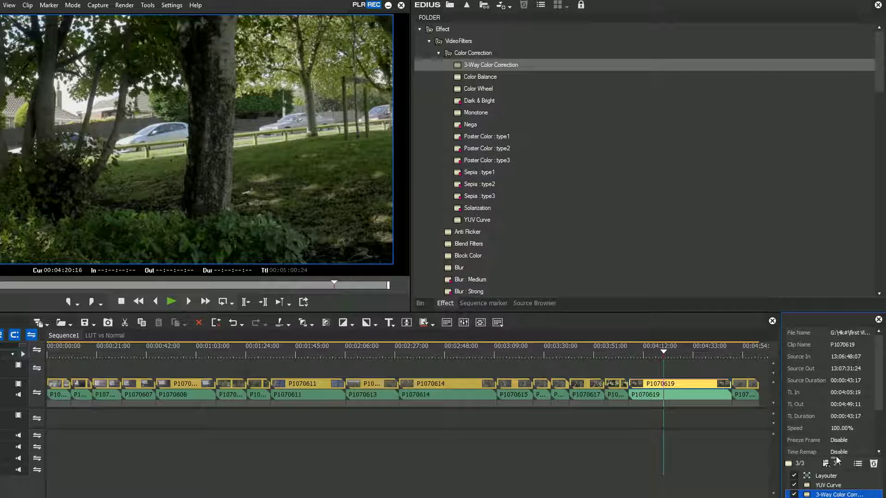
- Toggle YUV Curve and 3-Way Color Correction off and on for P1070619 to compare with flat V-Log
drag(839, 453, 839, 369)
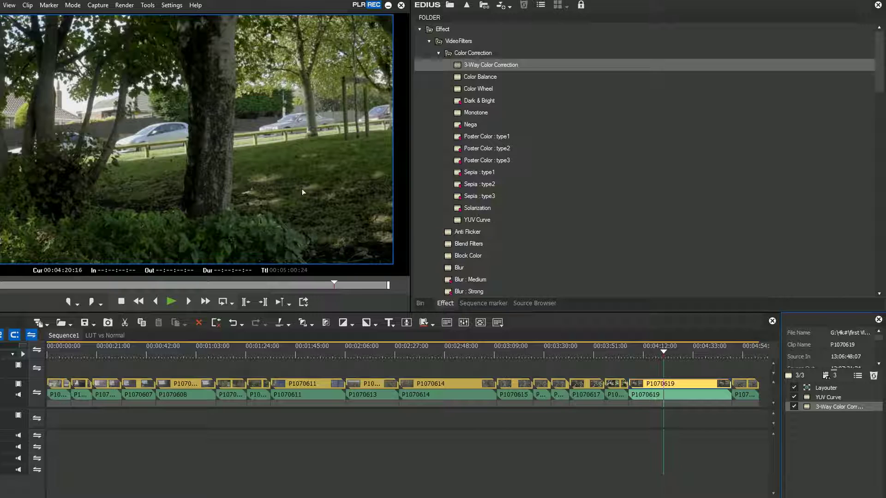
click(837, 408)
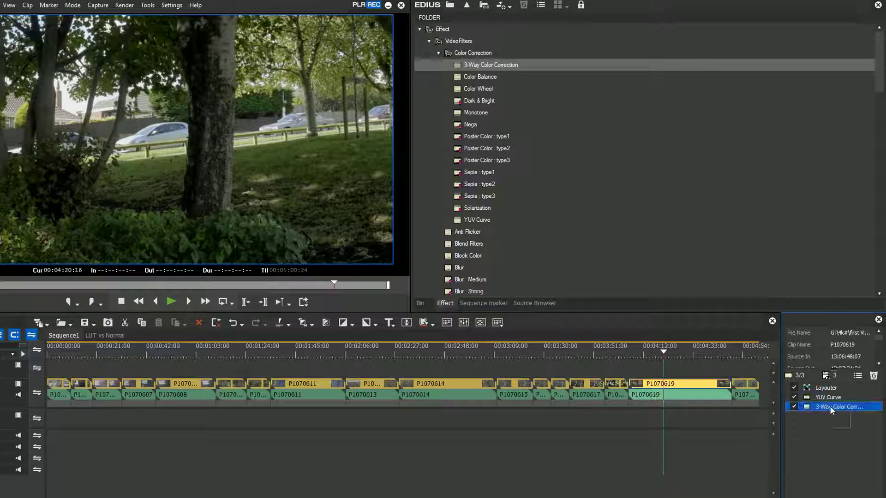
shift+click(805, 396)
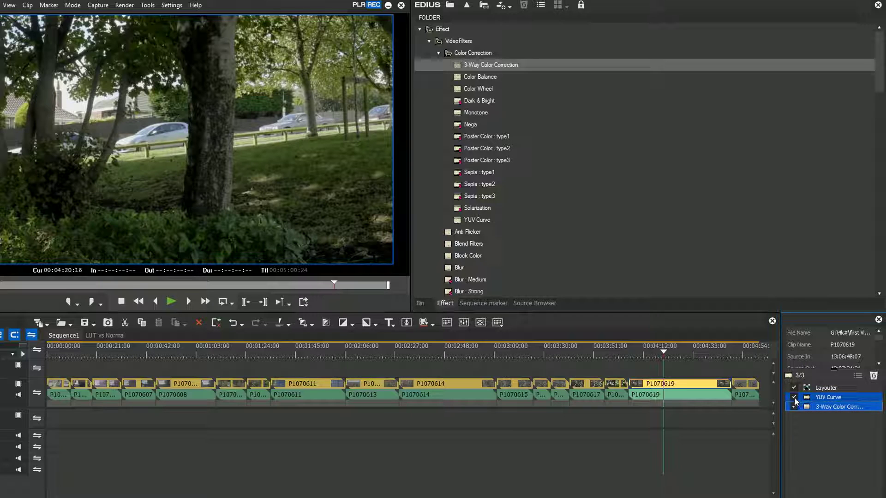
click(793, 397)
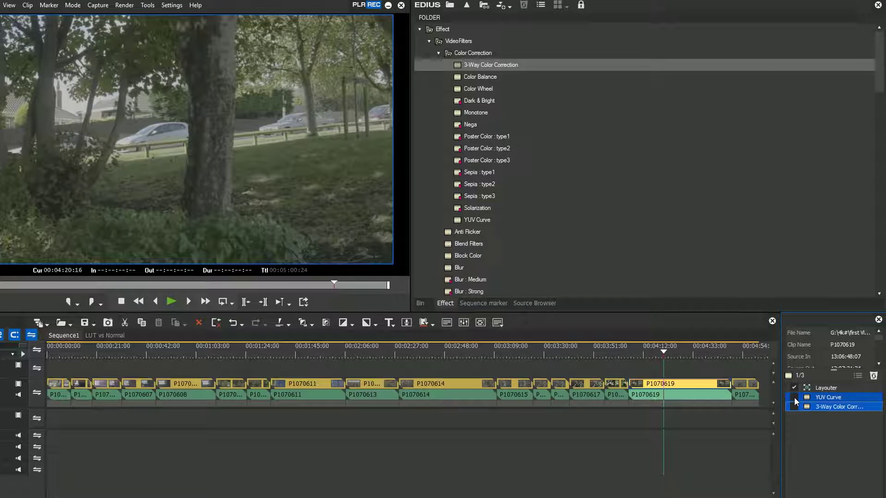
click(793, 397)
click(793, 397)
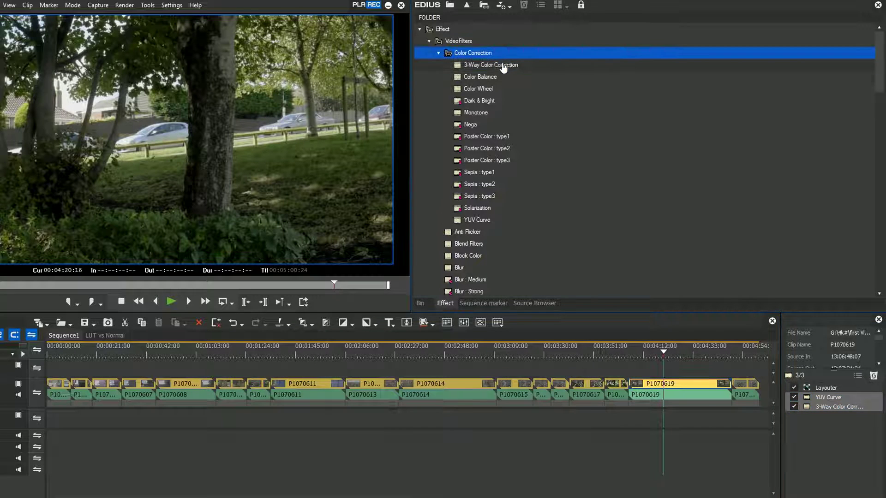
- Open the 3-Way Color Correction settings and try different gray balance midtone tints
drag(496, 65, 815, 450)
double_click(829, 418)
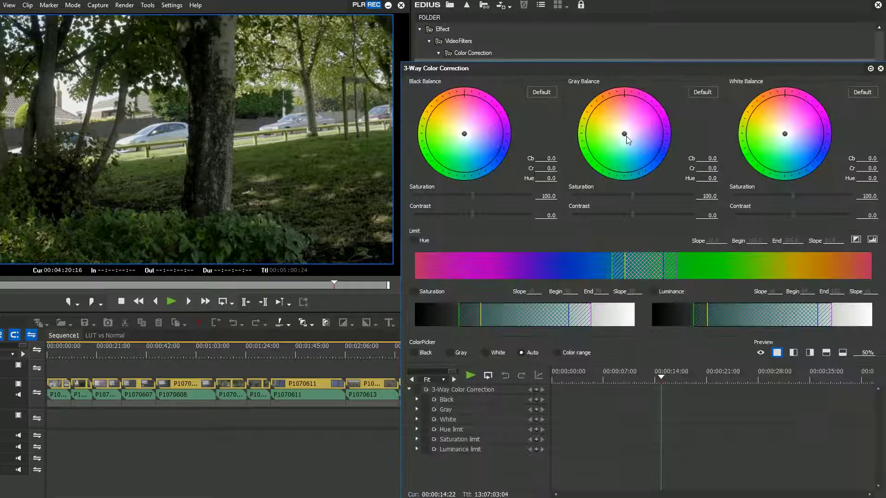
mouse_move(624, 134)
mouse_down()
mouse_move(630, 144)
mouse_move(622, 134)
mouse_up()
drag(620, 133, 631, 148)
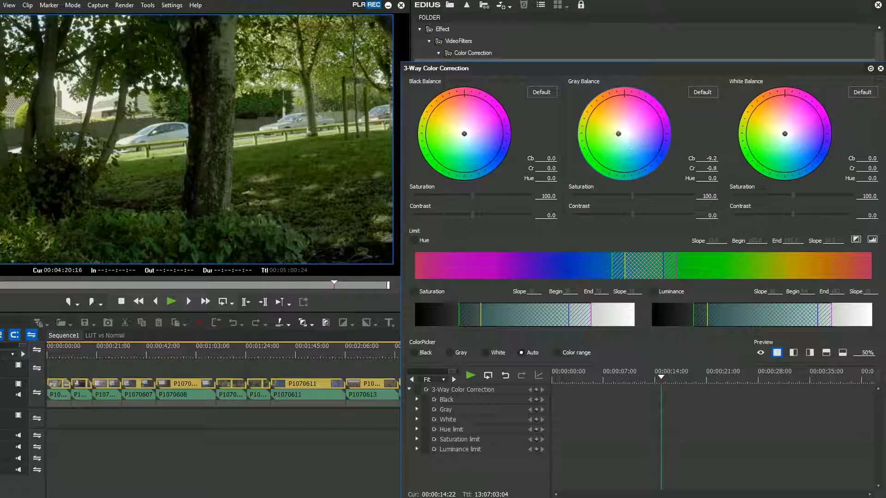
- Keep the colour changes, close the dialog, and delete the duplicate 3-Way Color Correction filter
key(Escape)
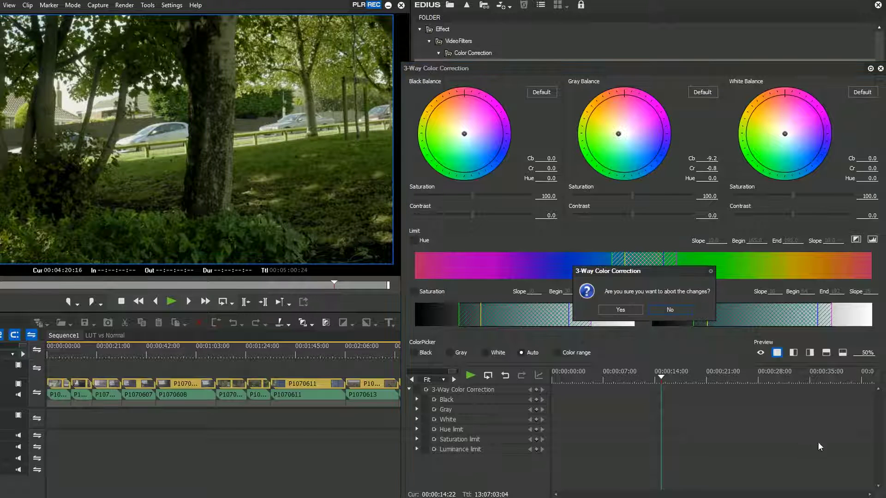
click(670, 312)
key(Return)
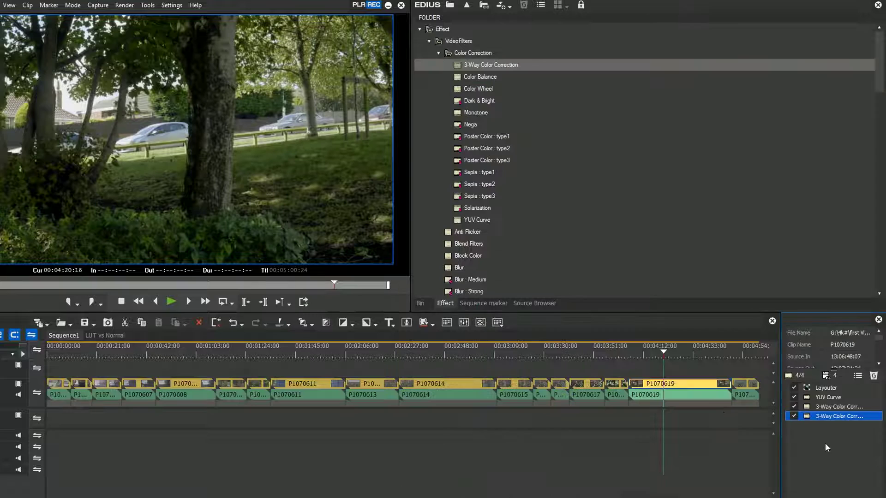
click(873, 375)
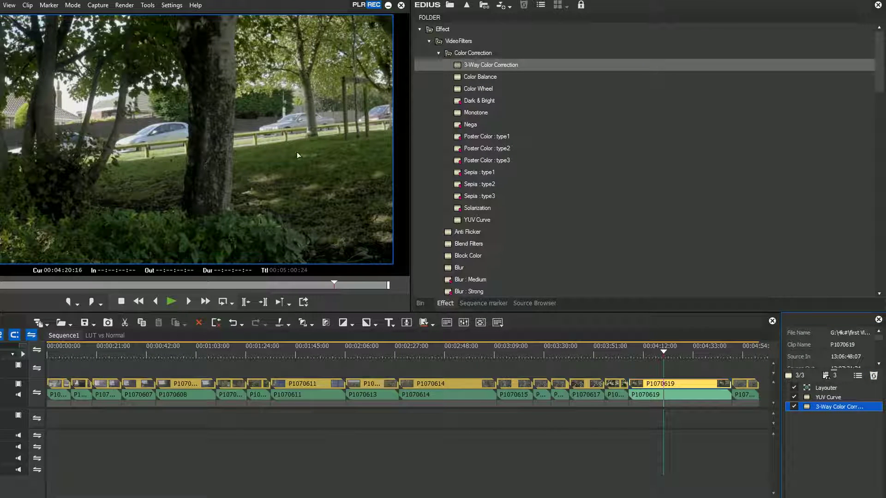
- Drag YUV Curve and 3-Way Color Correction from P1070619 onto clip P1070616 at 00:03:36:08
drag(841, 443, 824, 393)
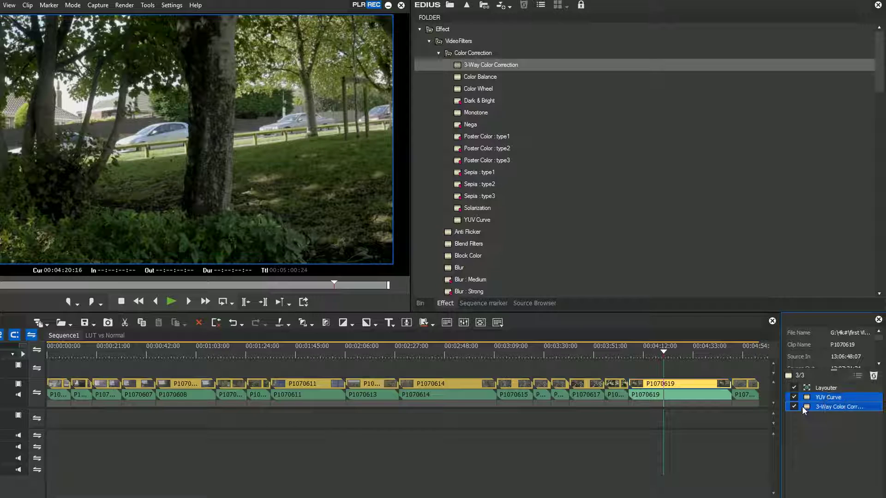
drag(579, 351, 552, 396)
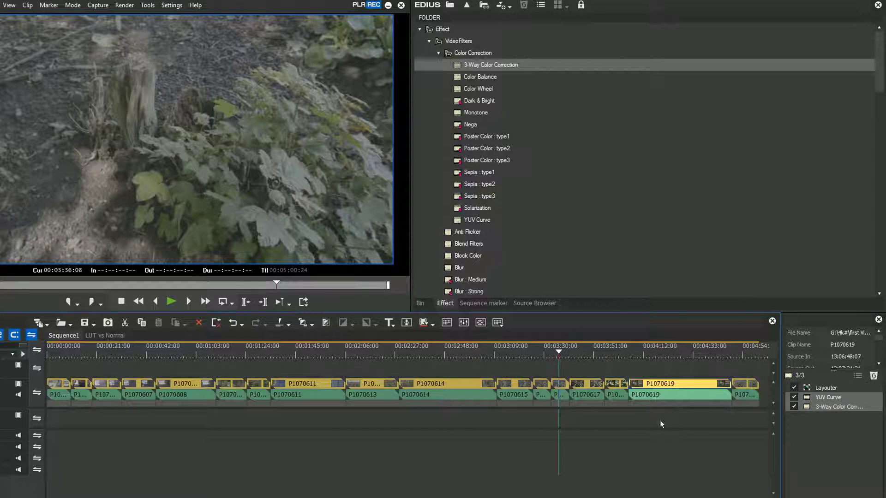
drag(858, 442, 824, 400)
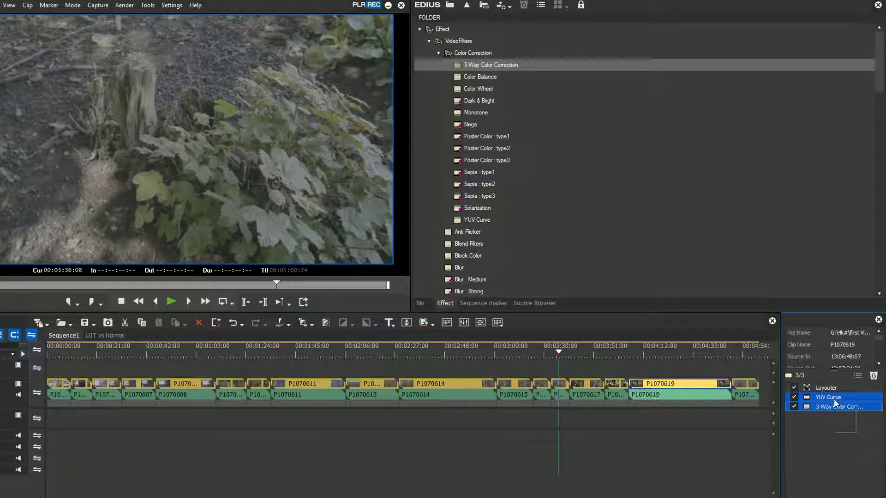
drag(836, 404, 558, 398)
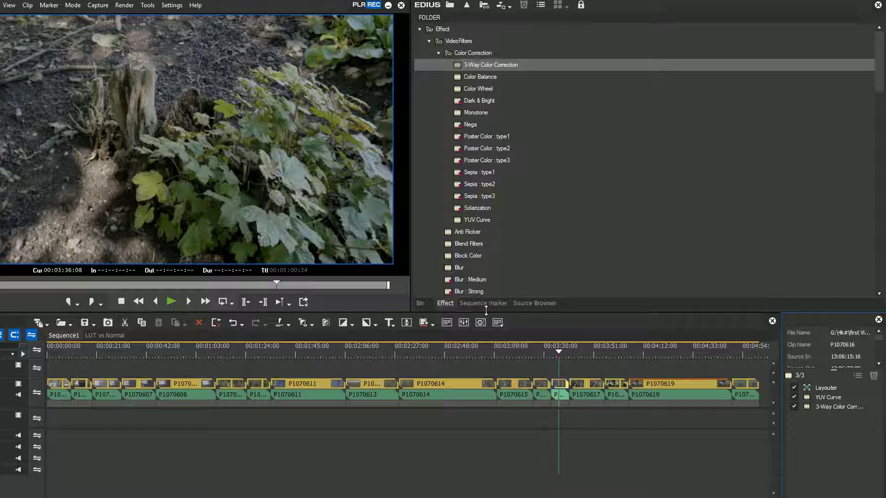
click(832, 407)
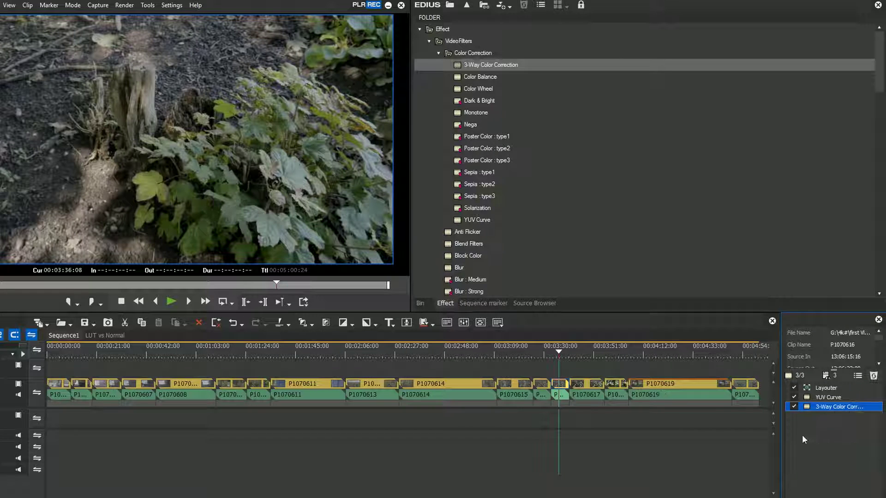
- Reselect both grading filters, check the shot around 00:02:43, then clear the filter selection
drag(835, 430, 824, 402)
mouse_move(526, 351)
mouse_down()
mouse_move(354, 358)
mouse_move(519, 364)
mouse_up()
drag(518, 364, 32, 405)
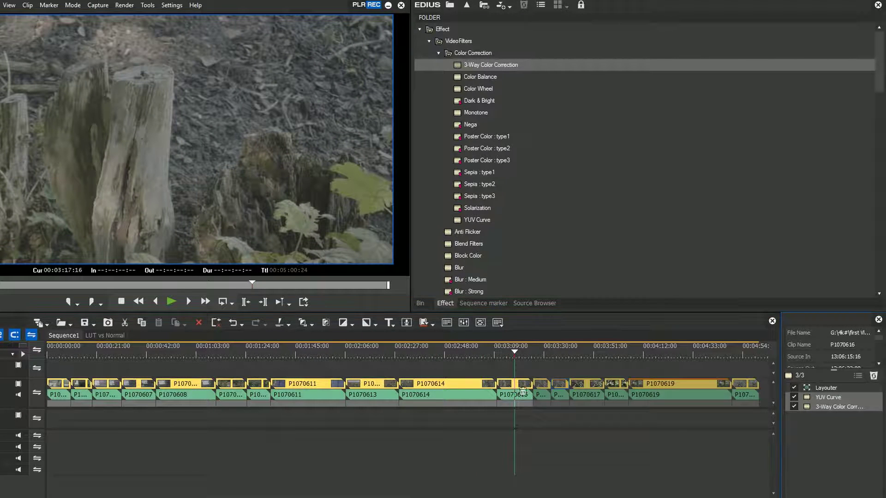
click(849, 443)
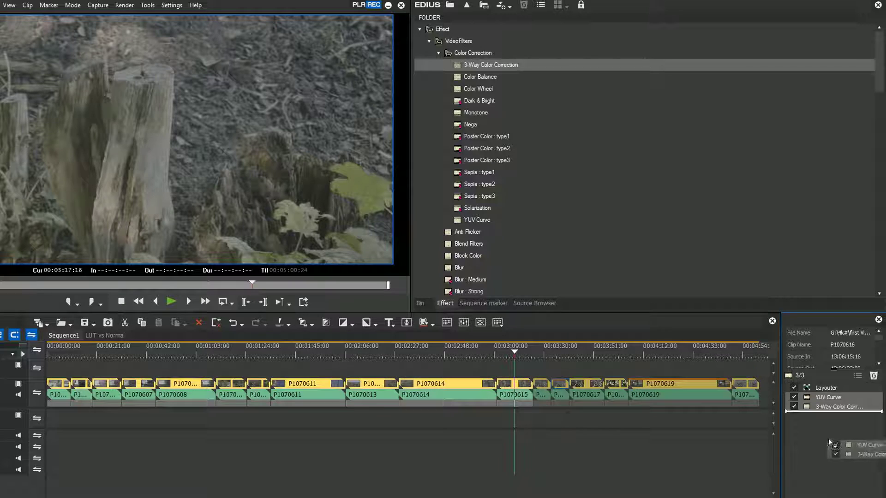
key(ctrl+a)
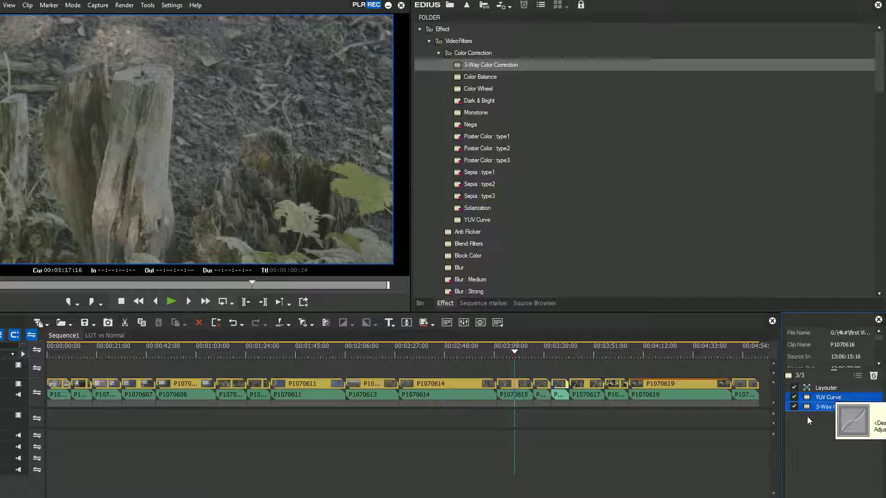
click(857, 474)
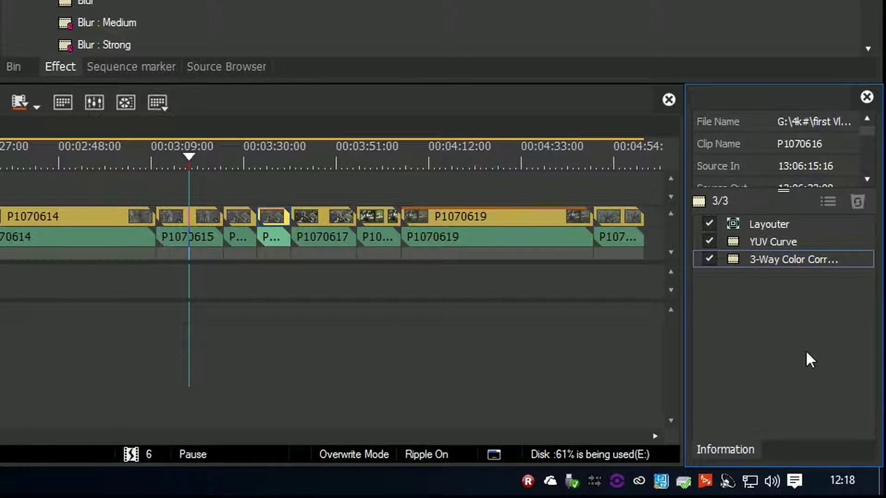
- Save YUV Curve and 3-Way Color Correction together as a user preset named 'gh4 lut'
click(763, 257)
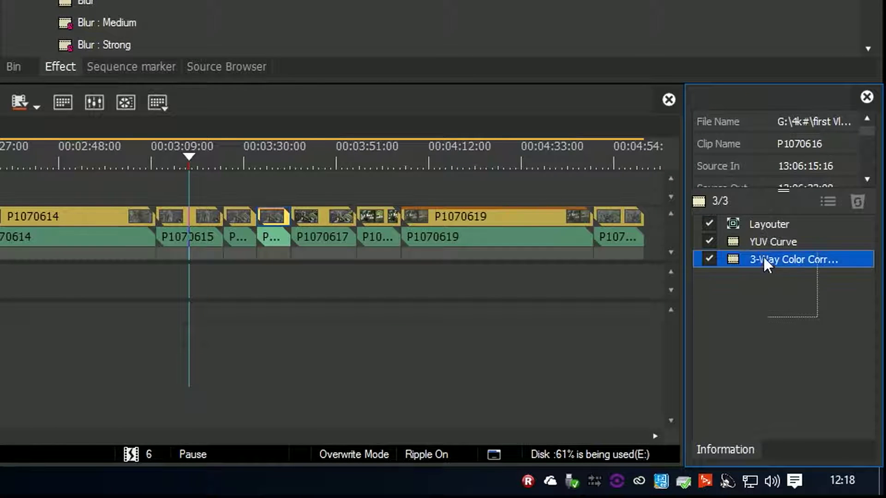
shift+click(757, 242)
right_click(757, 242)
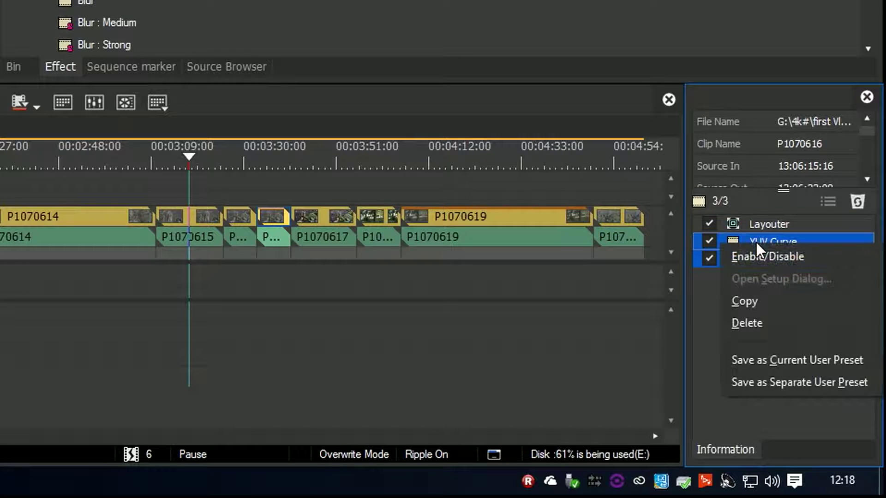
click(787, 361)
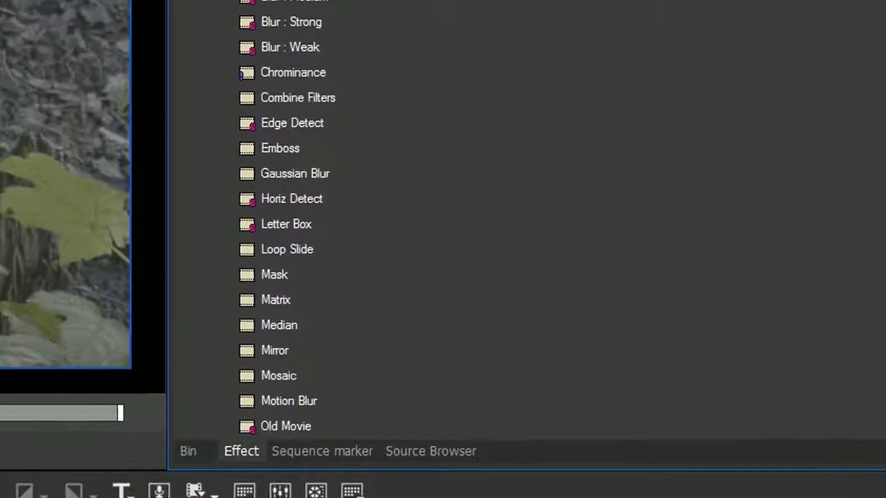
text(gh4)
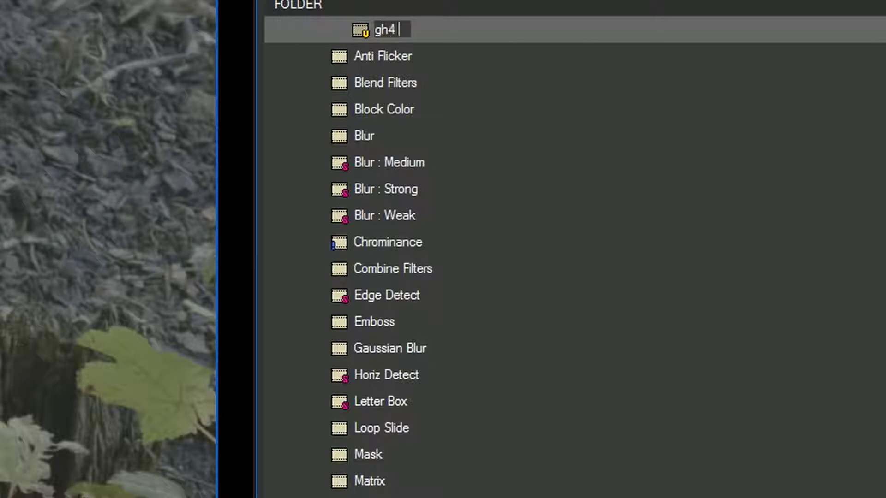
text( lut)
key(Return)
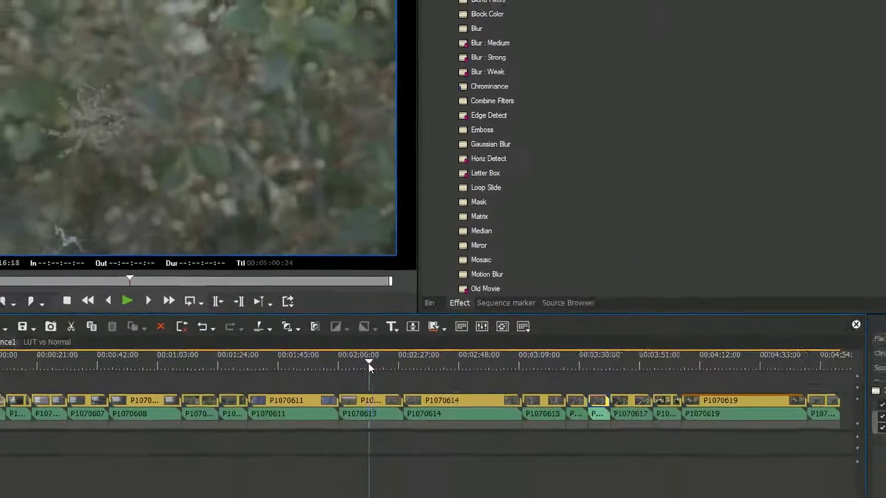
- File the gh4 lut preset under Color Correction and preview the shot at 00:01:49:16
click(368, 362)
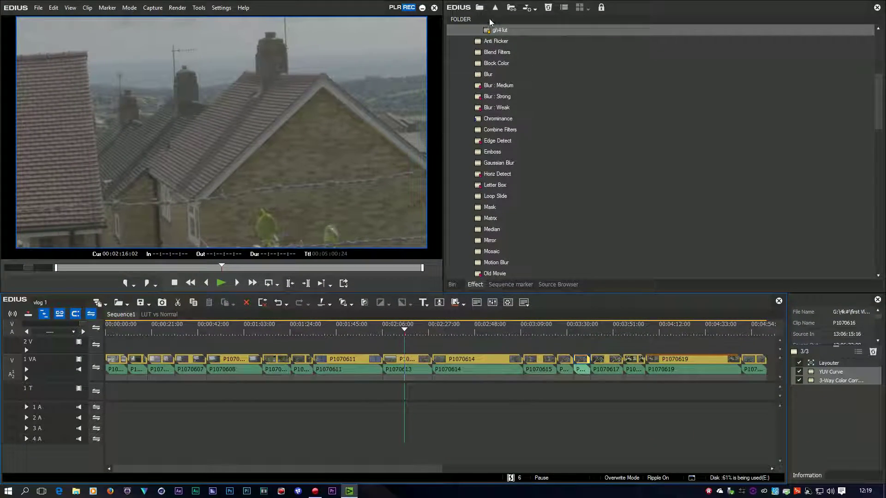
drag(496, 30, 404, 362)
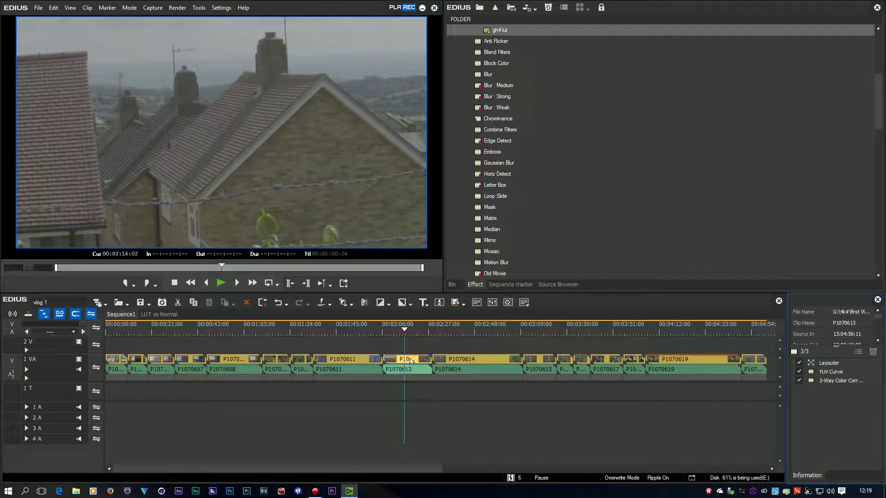
click(346, 334)
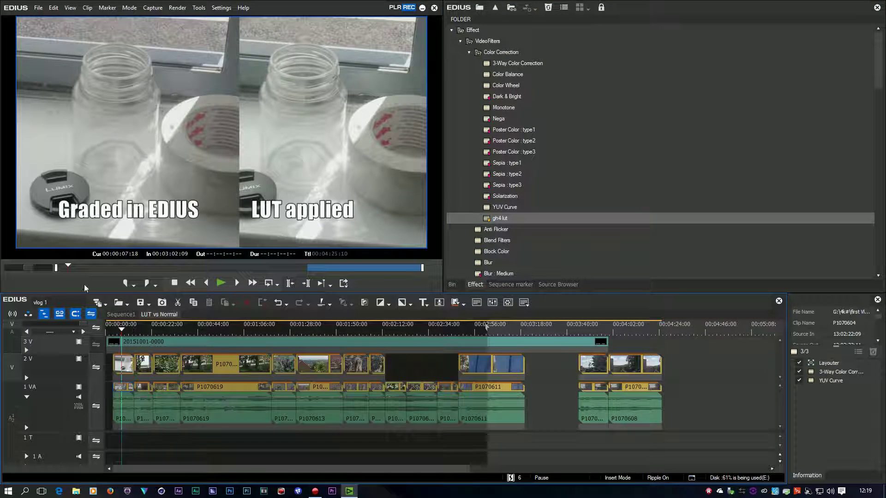
click(212, 327)
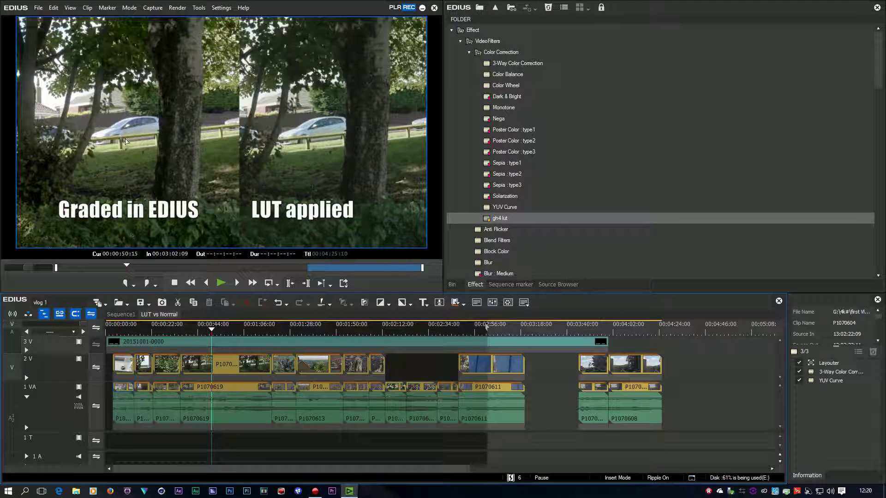